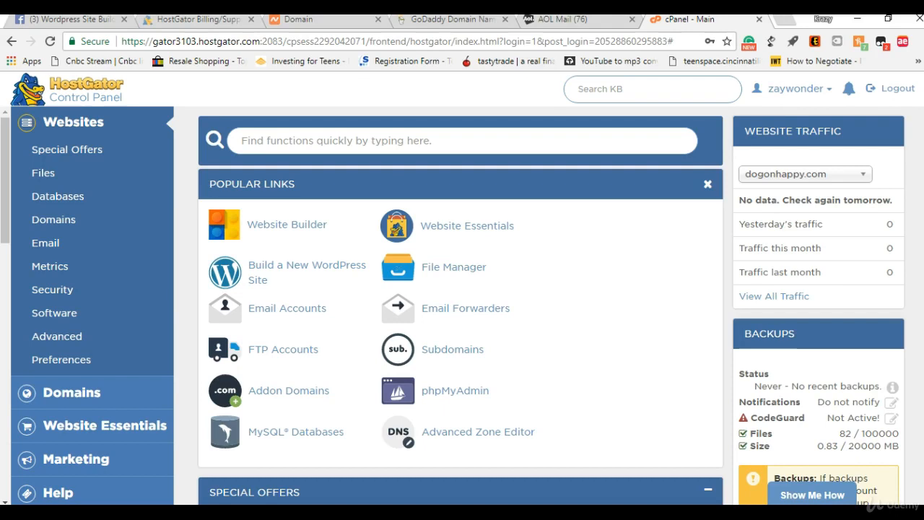
Scroll the cPanel page and start building a new WordPress site
{"action": "scroll", "coordinate": [917, 226], "scroll_direction": "down", "scroll_amount": 10}
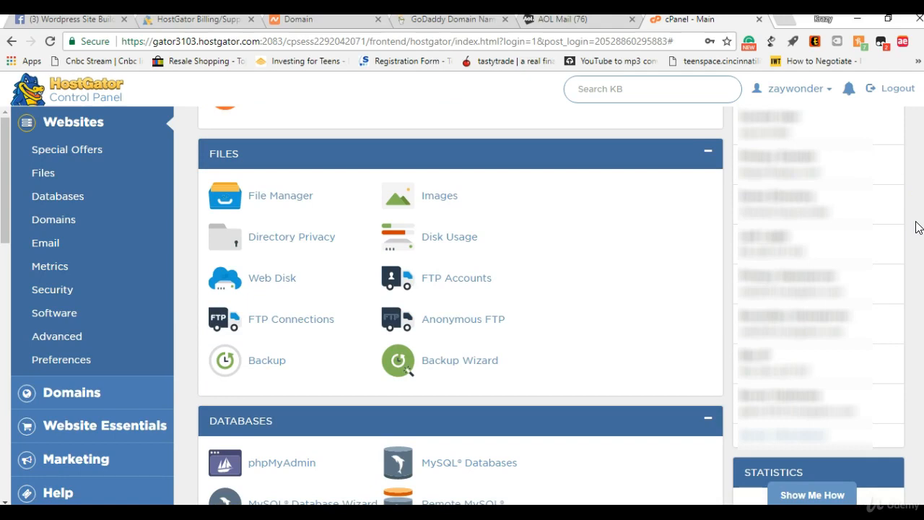
{"action": "scroll", "coordinate": [917, 226], "scroll_direction": "down", "scroll_amount": 5}
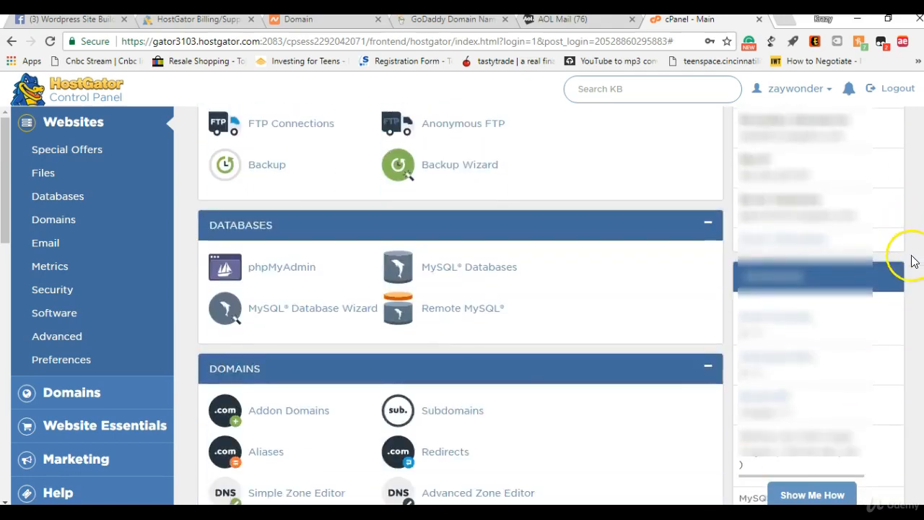
{"action": "scroll", "coordinate": [915, 258], "scroll_direction": "down", "scroll_amount": 3}
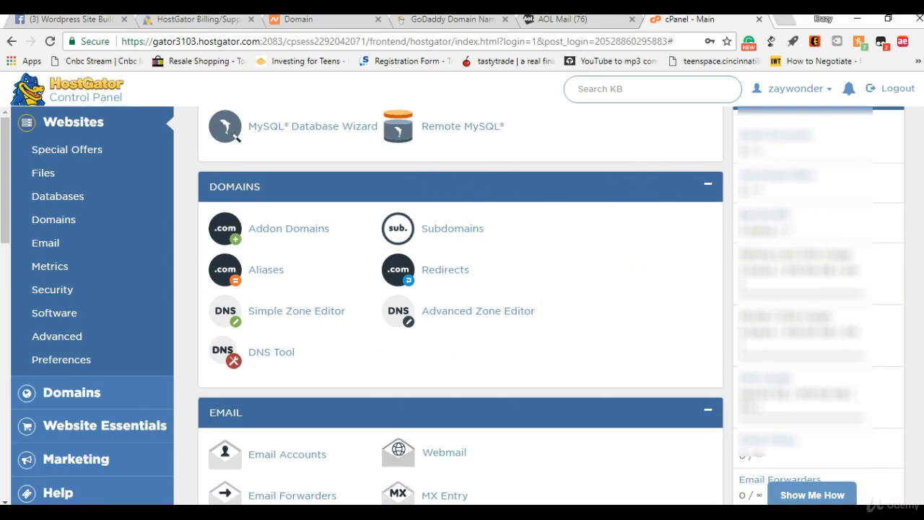
{"action": "scroll", "coordinate": [915, 288], "scroll_direction": "down", "scroll_amount": 4}
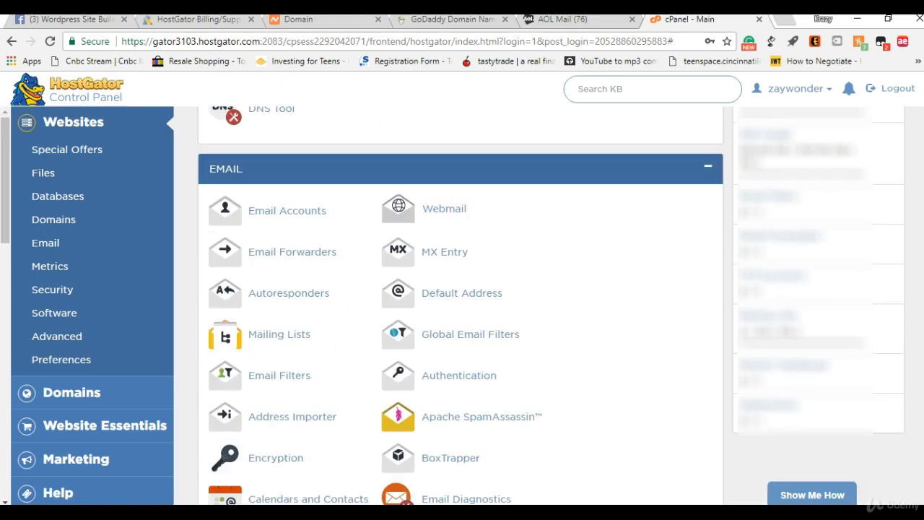
{"action": "scroll", "coordinate": [918, 332], "scroll_direction": "down", "scroll_amount": 5}
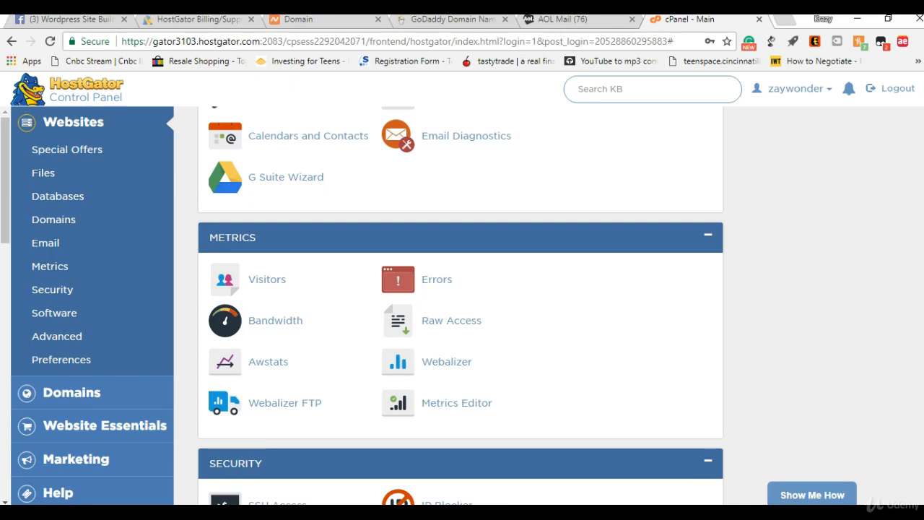
{"action": "scroll", "coordinate": [461, 303], "scroll_direction": "down", "scroll_amount": 8}
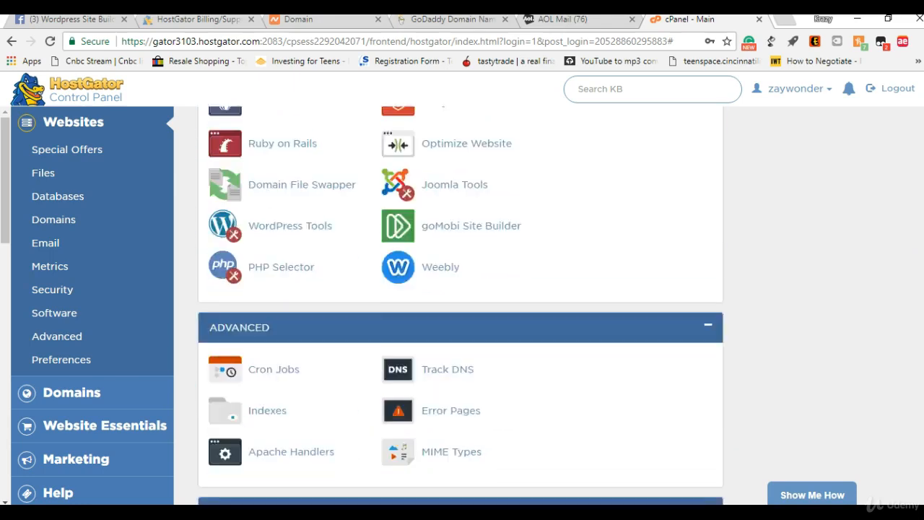
{"action": "scroll", "coordinate": [876, 253], "scroll_direction": "up", "scroll_amount": 20}
{"action": "scroll", "coordinate": [869, 206], "scroll_direction": "up", "scroll_amount": 8}
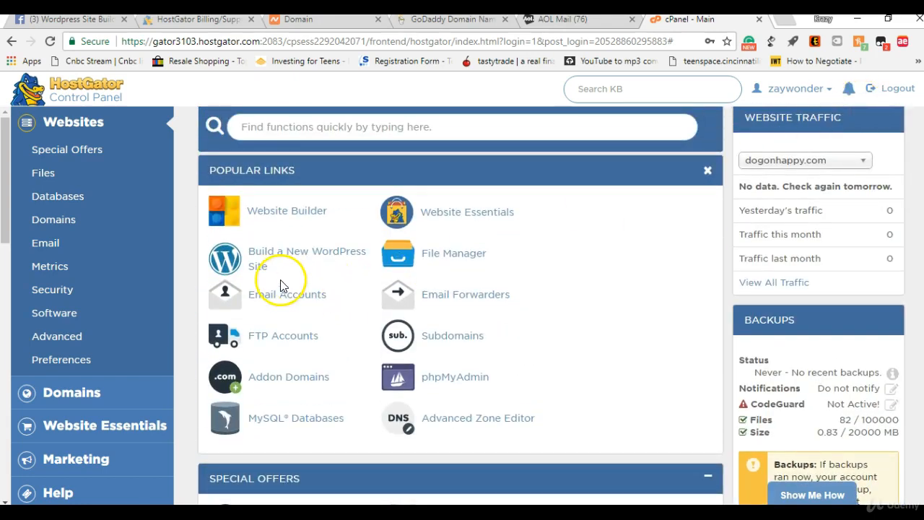
{"action": "left_click", "coordinate": [277, 258]}
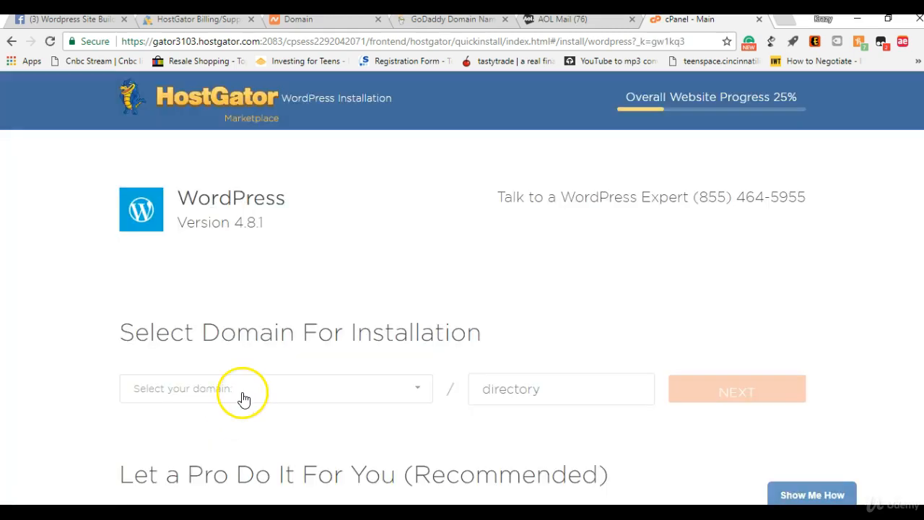
Choose dogonhappy.com as the install domain and continue to Install Settings
{"action": "left_click", "coordinate": [244, 397]}
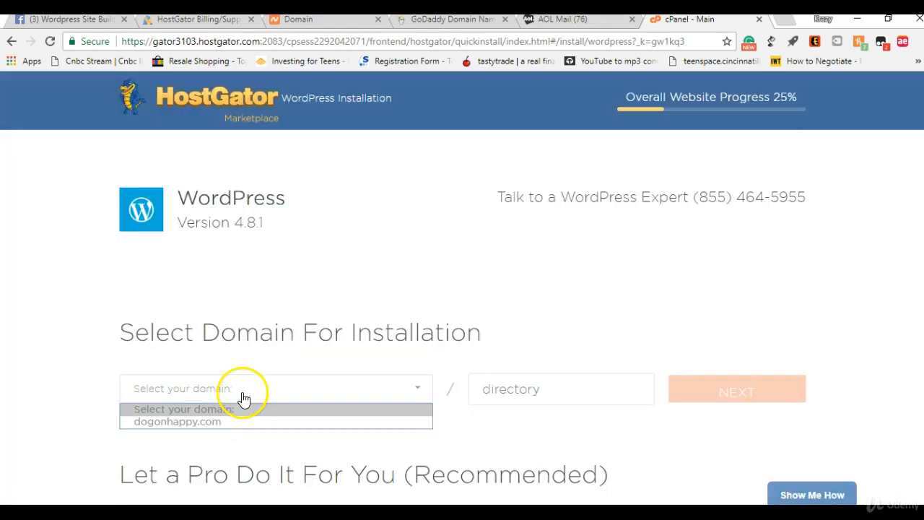
{"action": "left_click", "coordinate": [243, 423]}
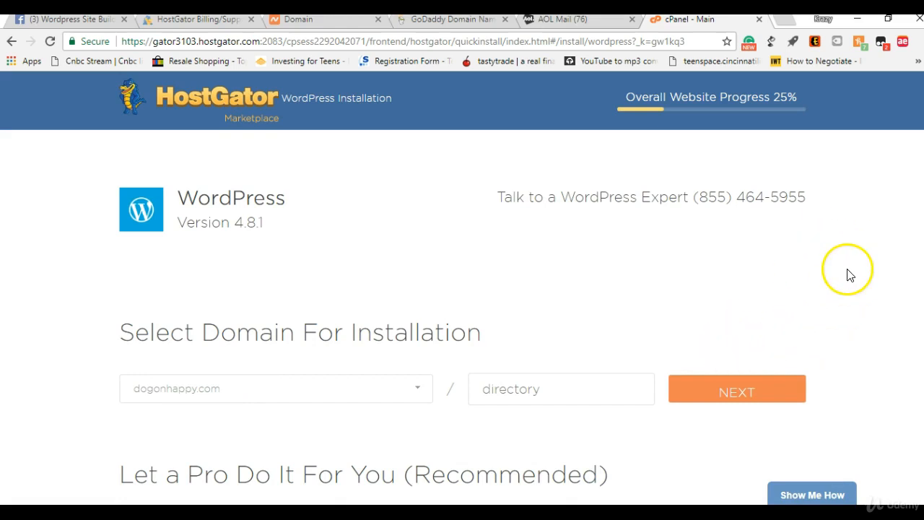
{"action": "scroll", "coordinate": [907, 275], "scroll_direction": "down", "scroll_amount": 2}
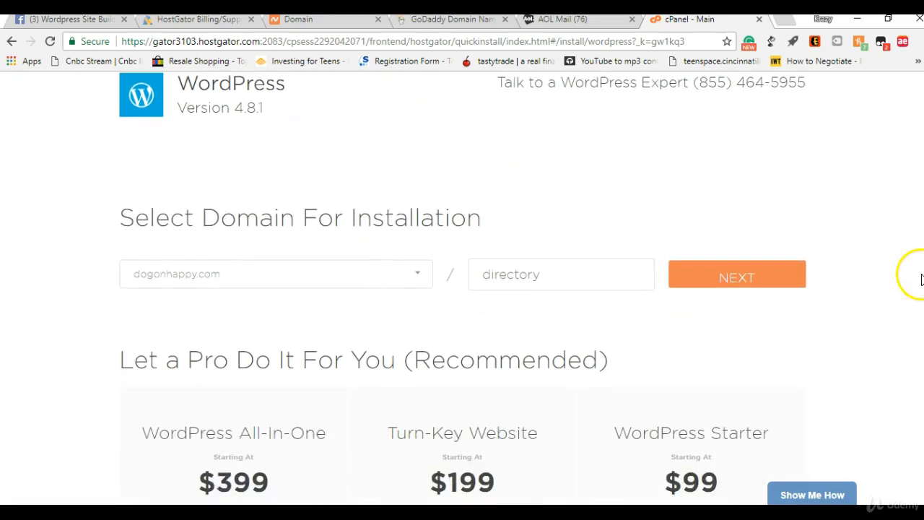
{"action": "left_click", "coordinate": [340, 289]}
{"action": "left_click", "coordinate": [342, 289]}
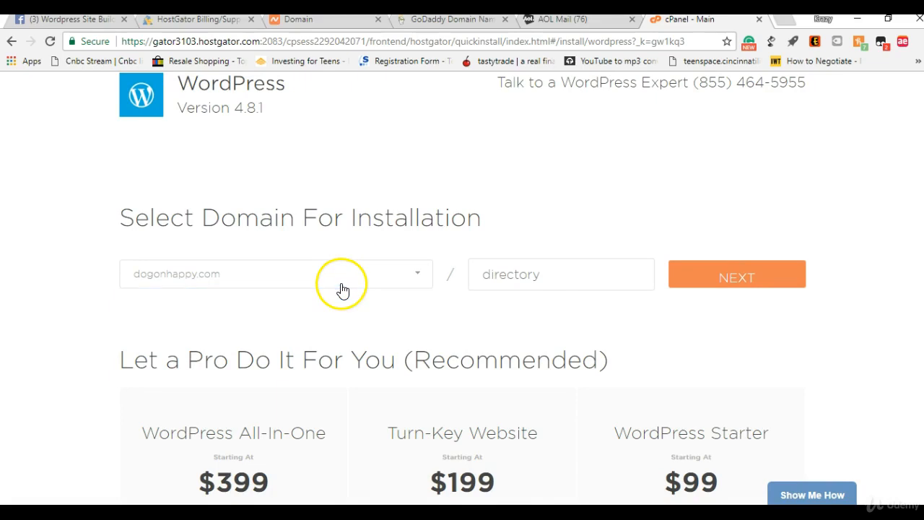
{"action": "left_click", "coordinate": [756, 279]}
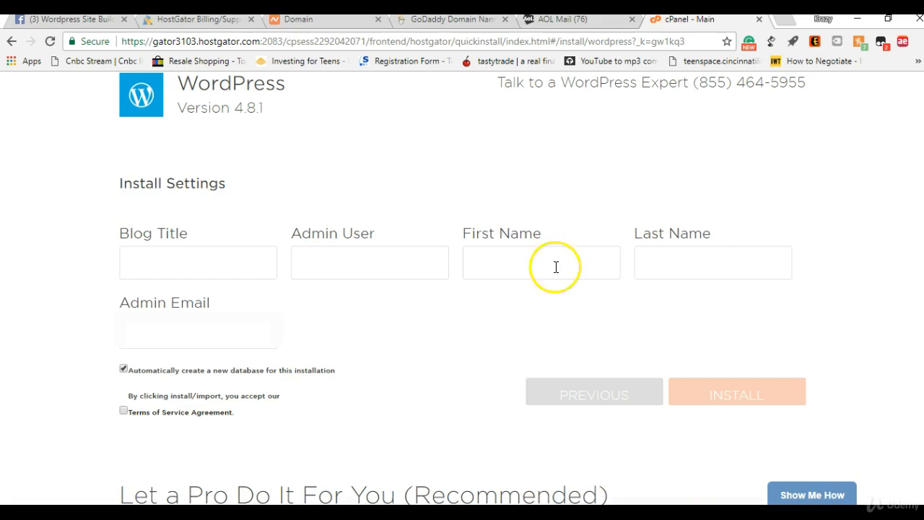
Set the blog title to 'Dog On Happy' and fill in the admin username, first and last name
{"action": "left_click", "coordinate": [208, 246]}
{"action": "type", "text": "Dog On "}
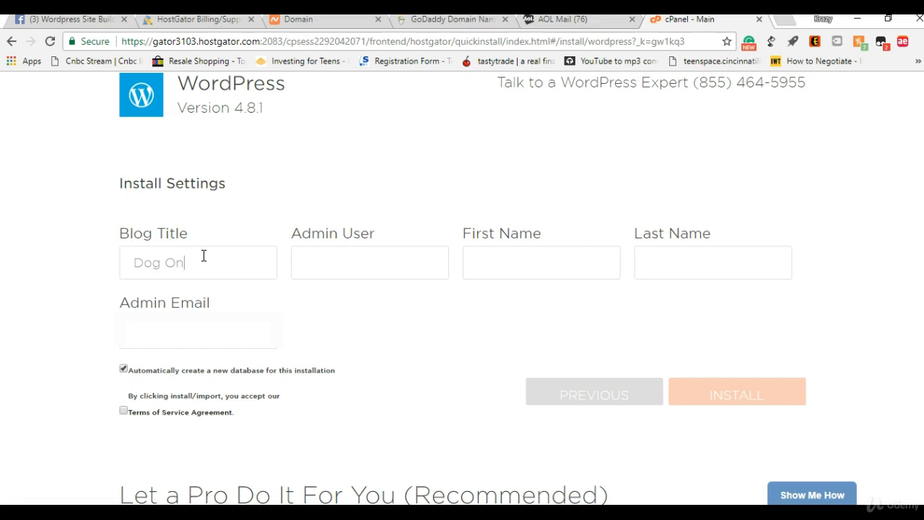
{"action": "type", "text": "Happy"}
{"action": "left_click", "coordinate": [303, 270]}
{"action": "type", "text": "Isaih"}
{"action": "key", "text": "BackSpace"}
{"action": "type", "text": "ah"}
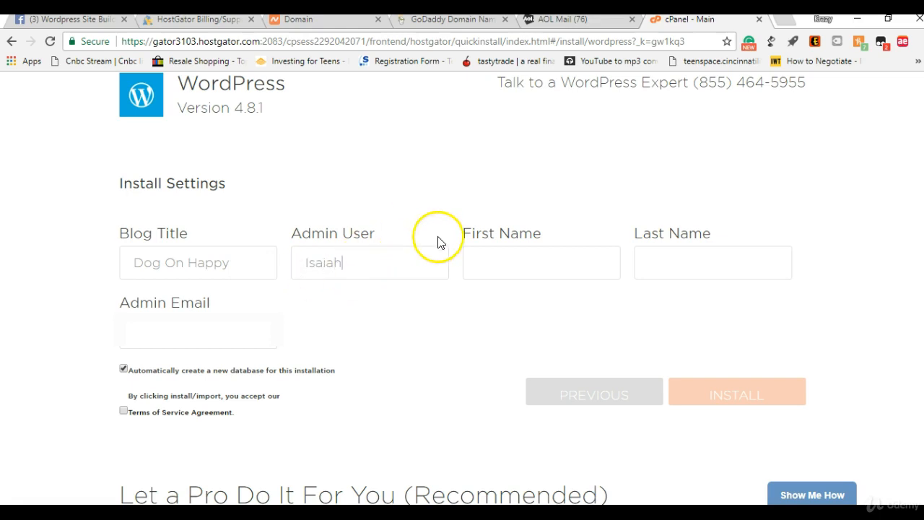
{"action": "left_click", "coordinate": [496, 289]}
{"action": "left_click", "coordinate": [680, 252]}
{"action": "left_click", "coordinate": [687, 290]}
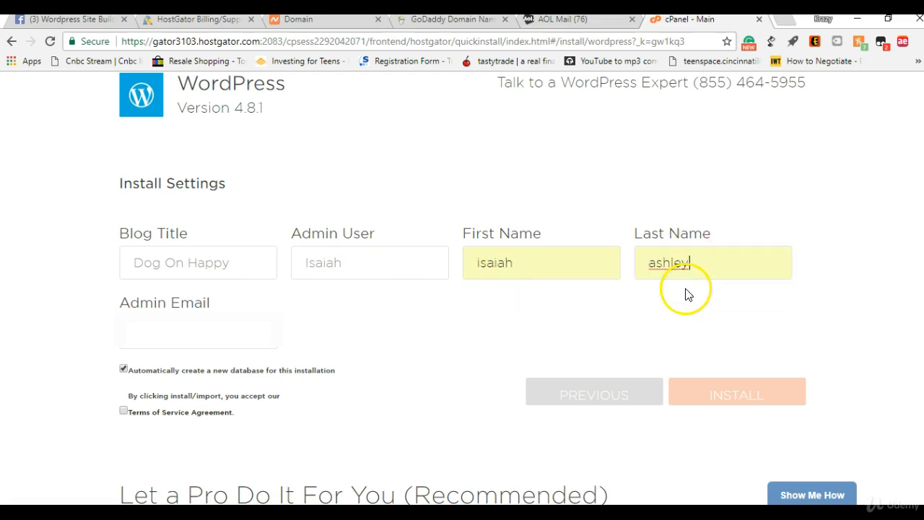
Enter the admin's e-mail address, accept the Terms of Service, and install WordPress
{"action": "left_click", "coordinate": [169, 334]}
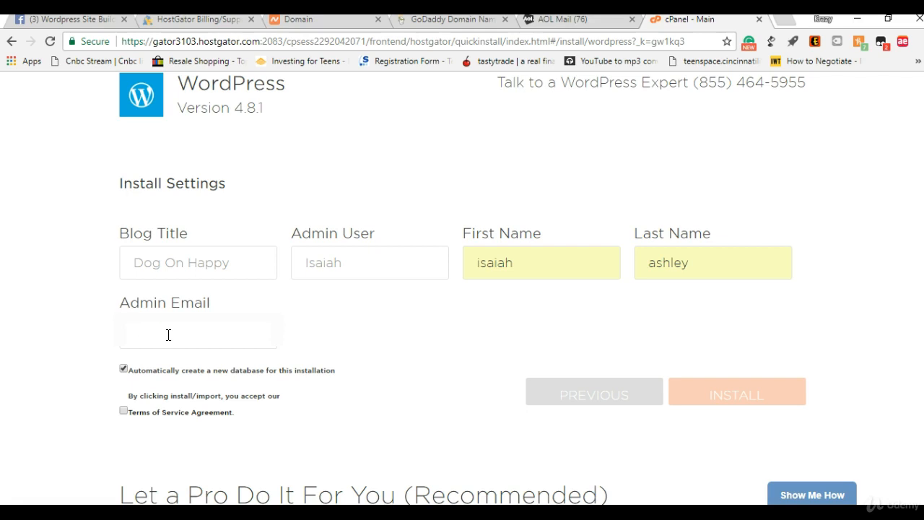
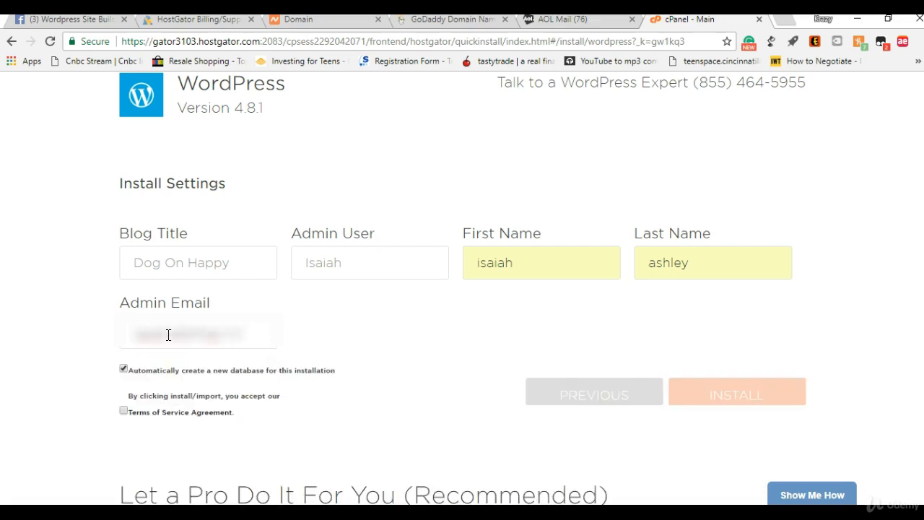
{"action": "left_click", "coordinate": [123, 409]}
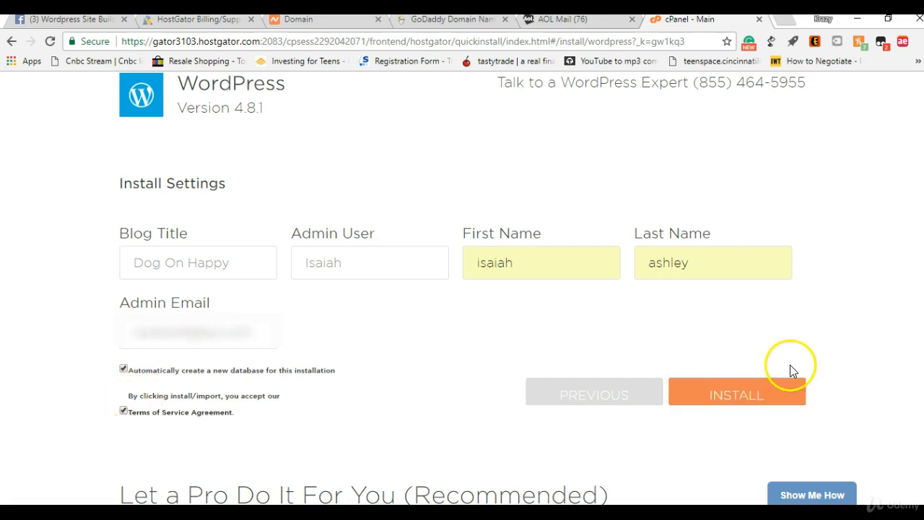
{"action": "left_click", "coordinate": [762, 410]}
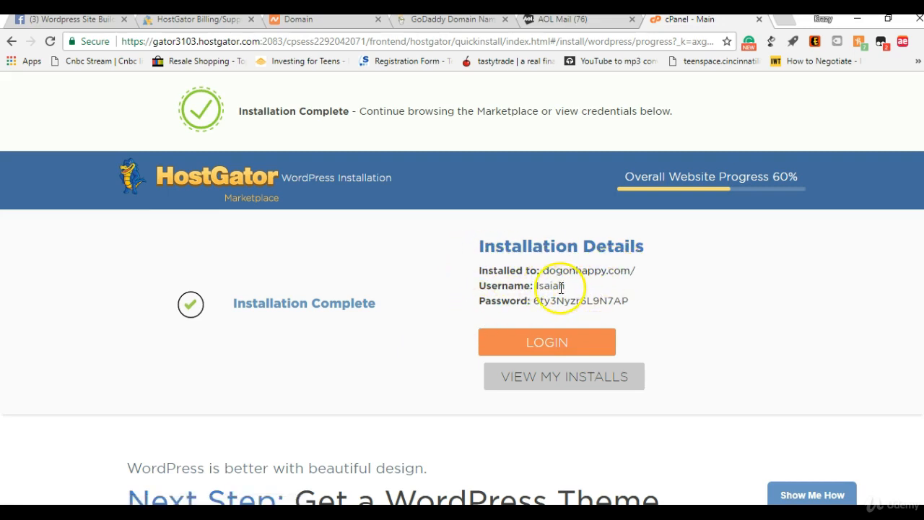
Copy the generated admin password from Installation Details and go to the dogonhappy.com login
{"action": "left_click_drag", "start_coordinate": [479, 300], "coordinate": [631, 298]}
{"action": "double_click", "coordinate": [630, 299]}
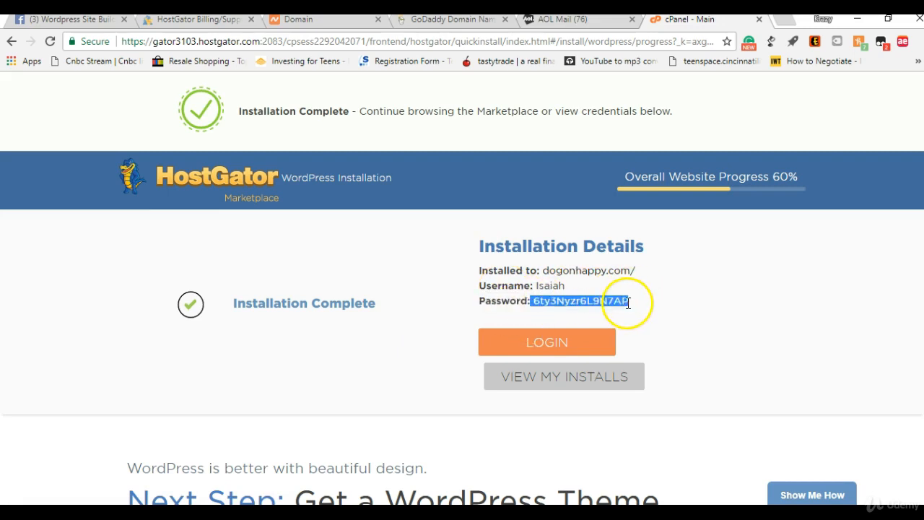
{"action": "right_click", "coordinate": [617, 306]}
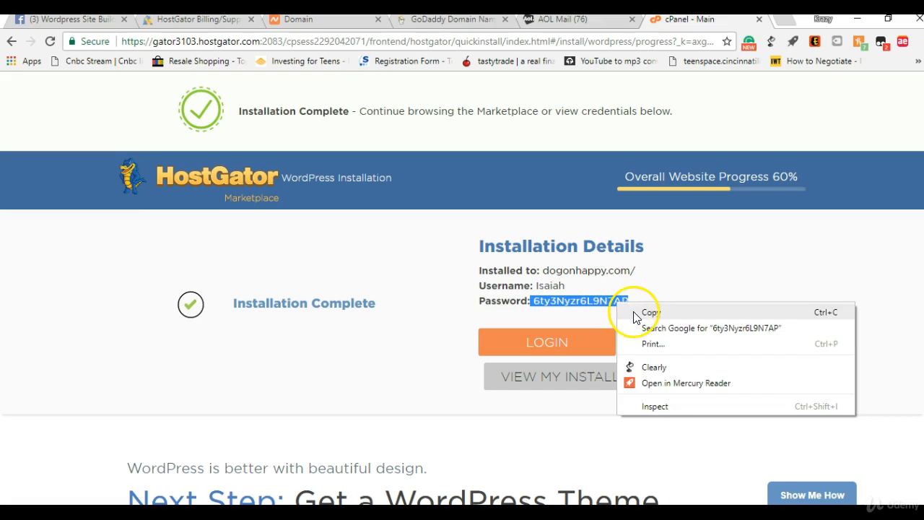
{"action": "left_click", "coordinate": [639, 312]}
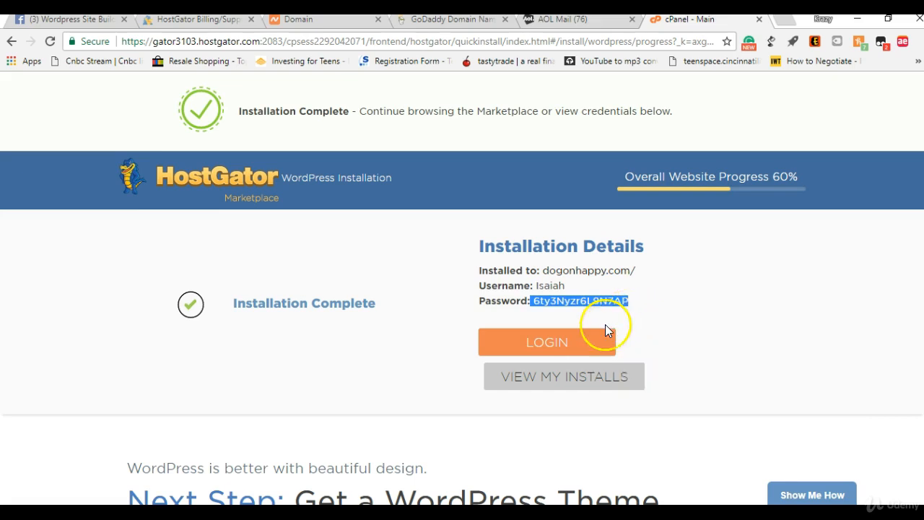
{"action": "left_click", "coordinate": [564, 350]}
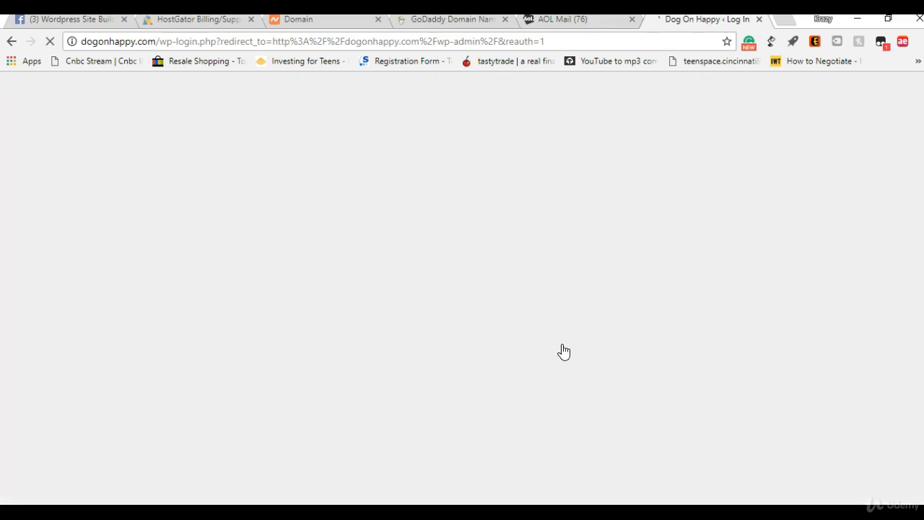
Sign in with the pasted password and the admin username, with Remember Me ticked
{"action": "left_click", "coordinate": [408, 262]}
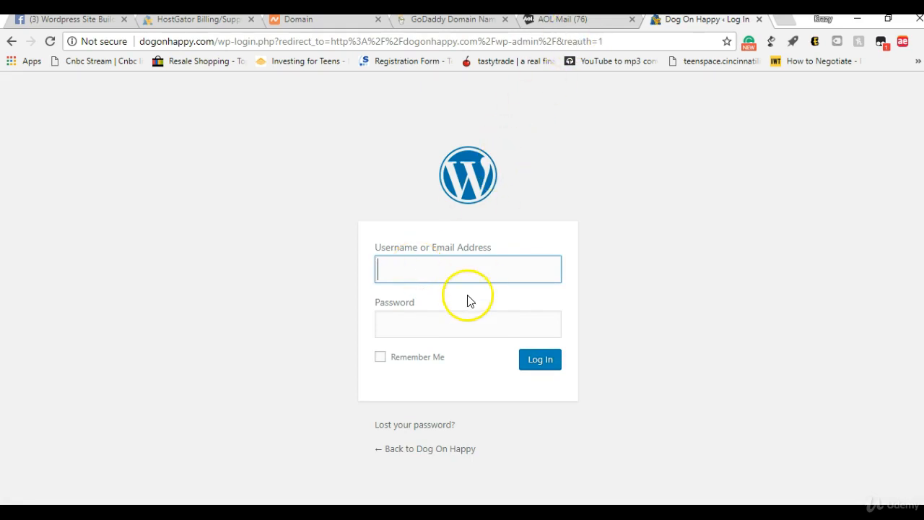
{"action": "left_click", "coordinate": [450, 334]}
{"action": "right_click", "coordinate": [450, 334]}
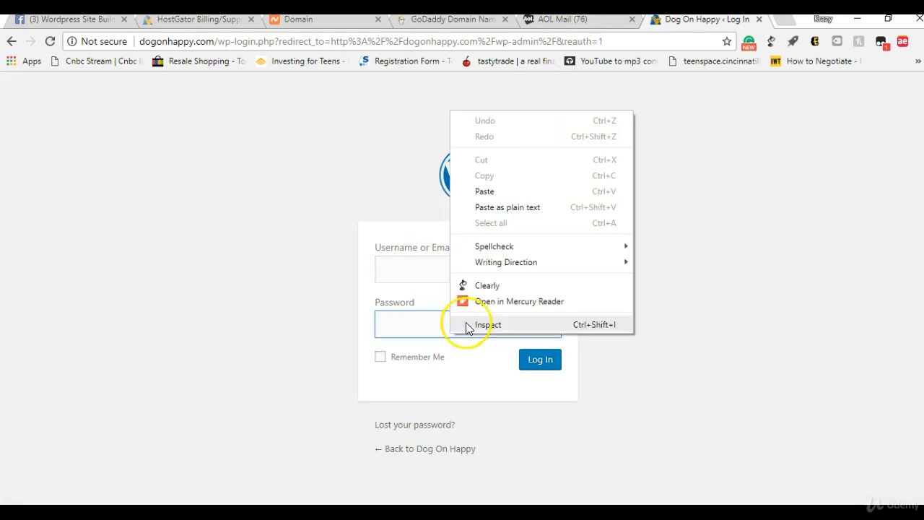
{"action": "left_click", "coordinate": [480, 191]}
{"action": "left_click", "coordinate": [452, 274]}
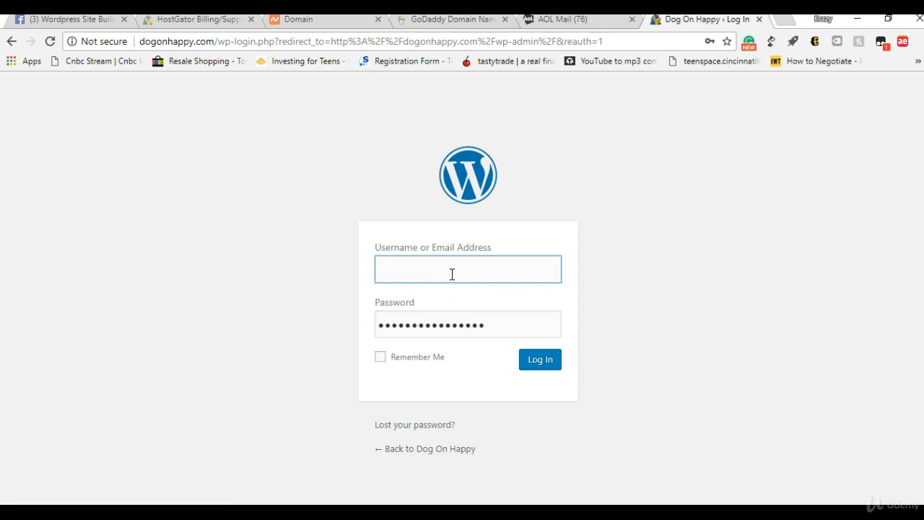
{"action": "type", "text": "Isaiah"}
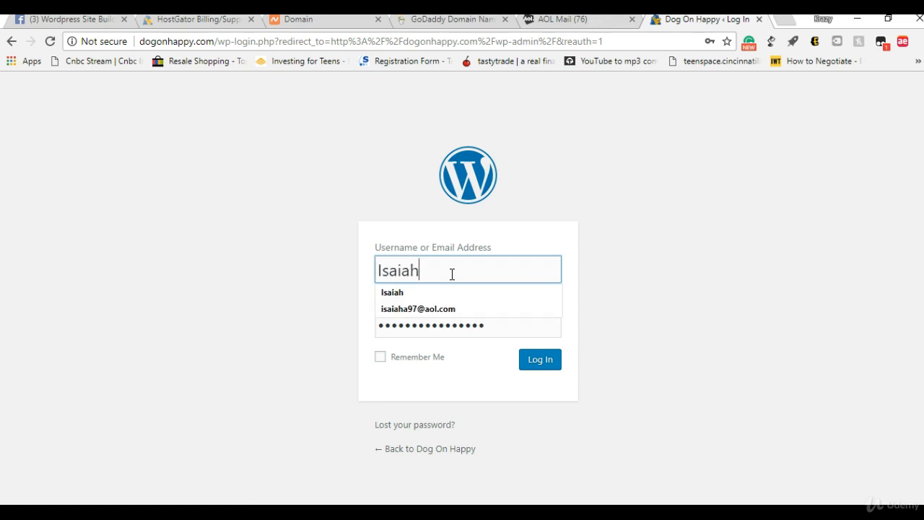
{"action": "left_click", "coordinate": [457, 350]}
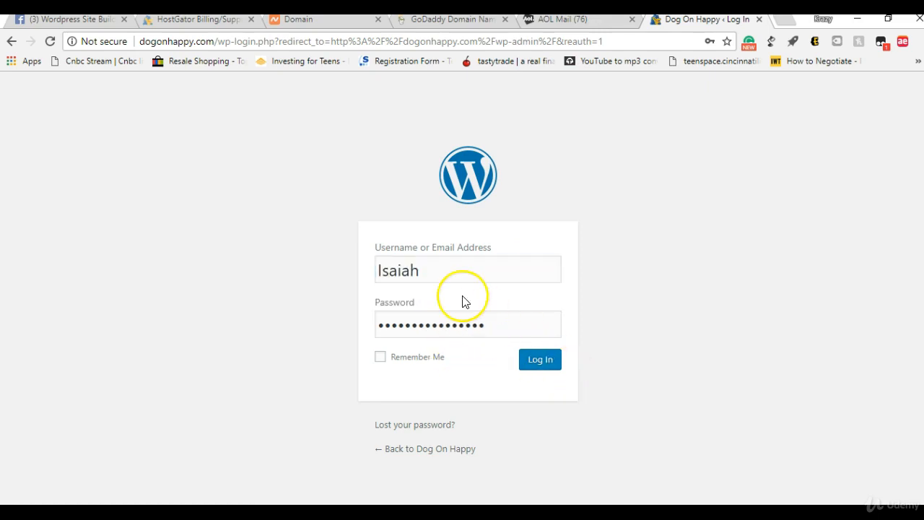
{"action": "left_click", "coordinate": [379, 359]}
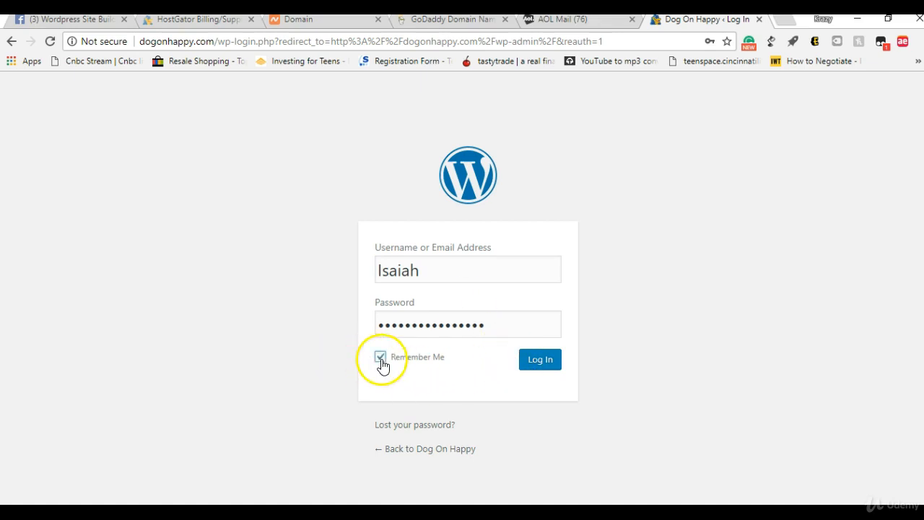
{"action": "left_click", "coordinate": [541, 361]}
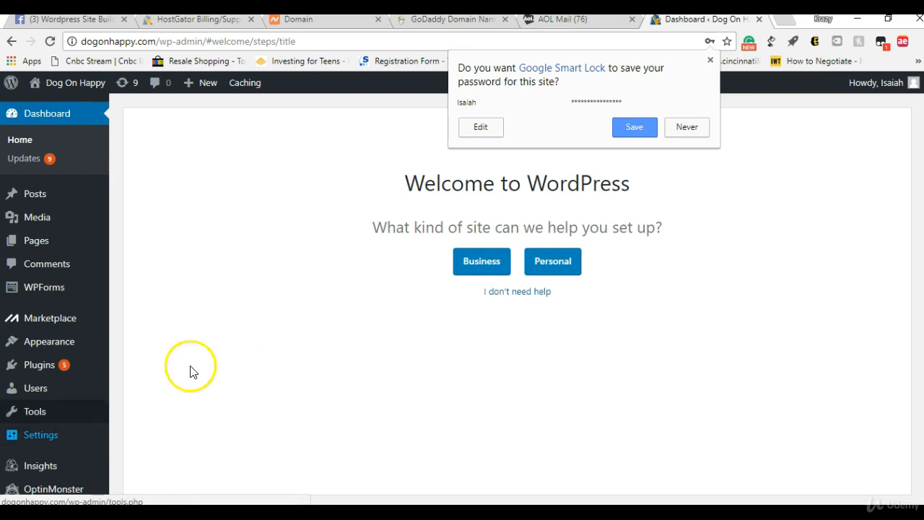
Save the WordPress login password in the browser's Smart Lock prompt
{"action": "left_click", "coordinate": [632, 127]}
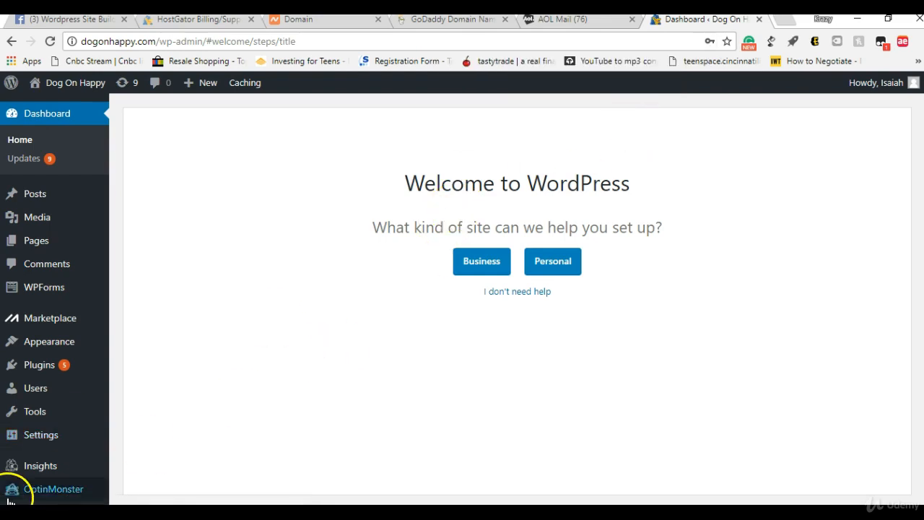